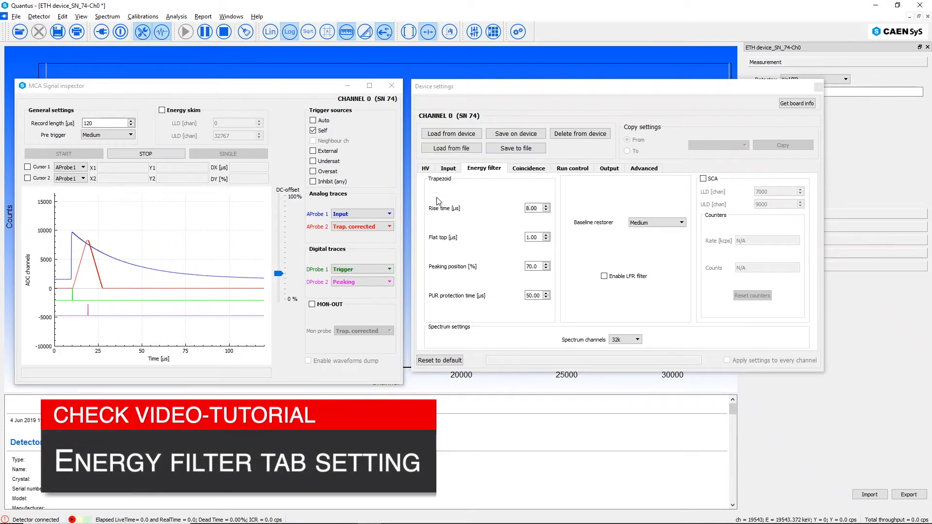
Step: Set analog probe 1 in the signal inspector to show the Trapezoid trace
{"action": "left_click", "coordinate": [391, 215]}
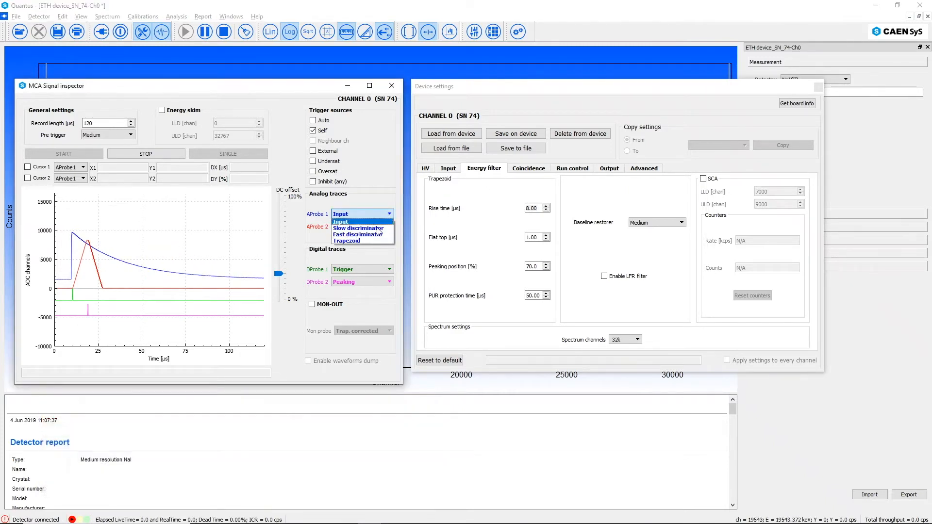
{"action": "left_click", "coordinate": [371, 240]}
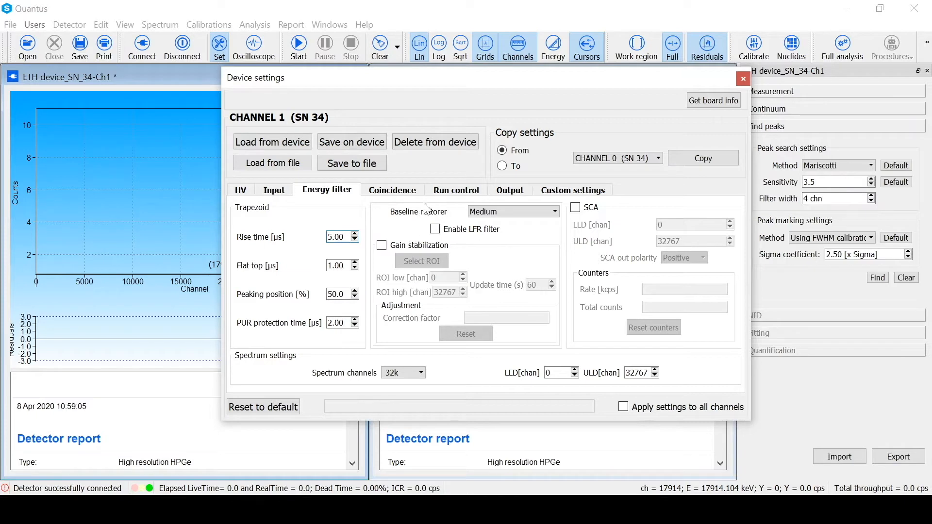
Step: Set channel 1's Start/Stop mode to Software-synchronized in the run control settings
{"action": "left_click", "coordinate": [435, 197]}
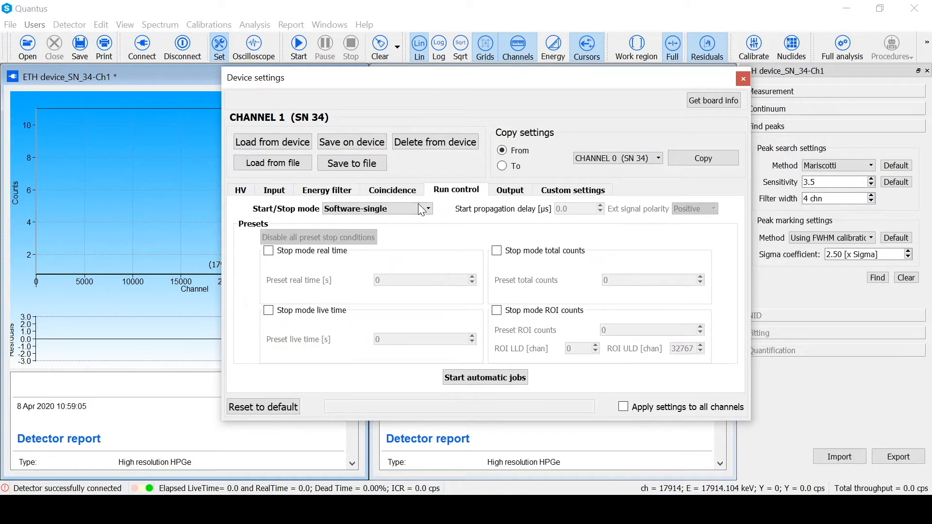
{"action": "left_click", "coordinate": [419, 209]}
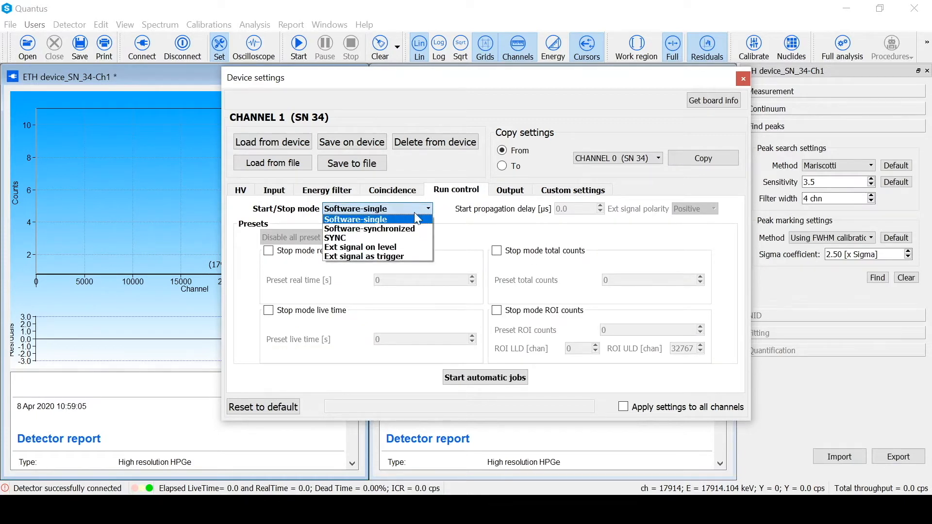
{"action": "left_click", "coordinate": [413, 229]}
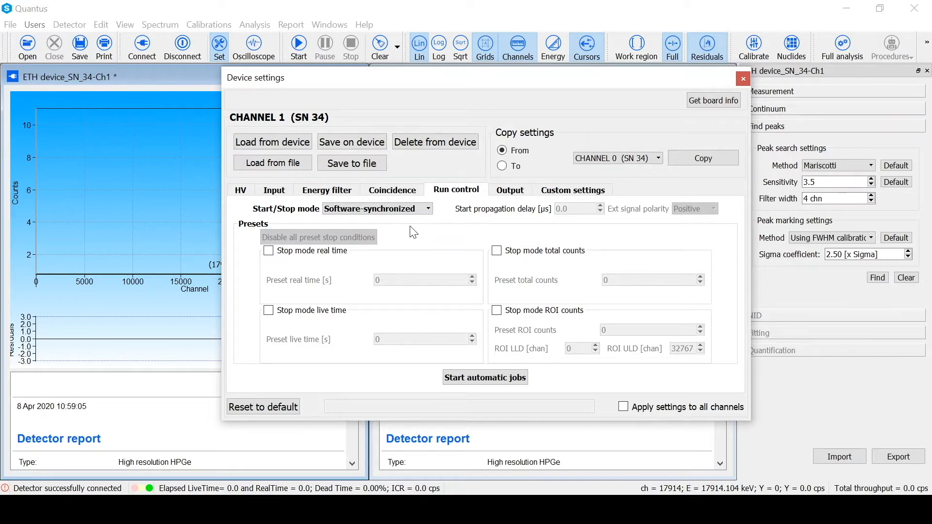
Step: Enable Inhibit/Gate in channel 1's coincidence settings, review the TRP-INH/GATE and DB-25 In function options, and disable it again
{"action": "left_click", "coordinate": [410, 191]}
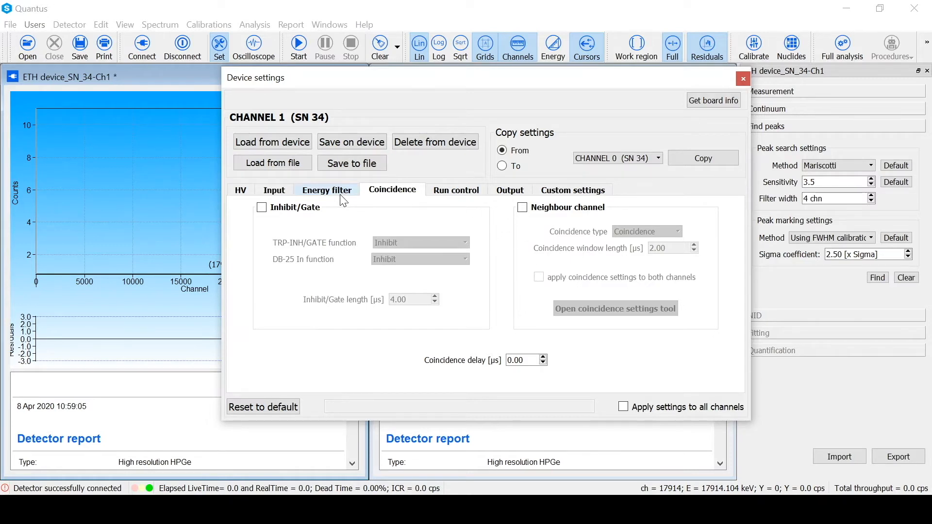
{"action": "left_click", "coordinate": [316, 210]}
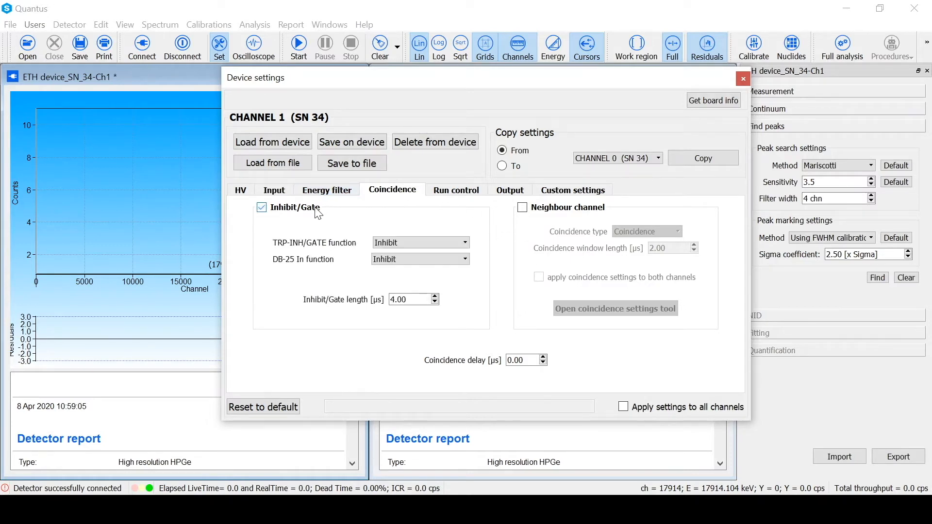
{"action": "left_click", "coordinate": [390, 243]}
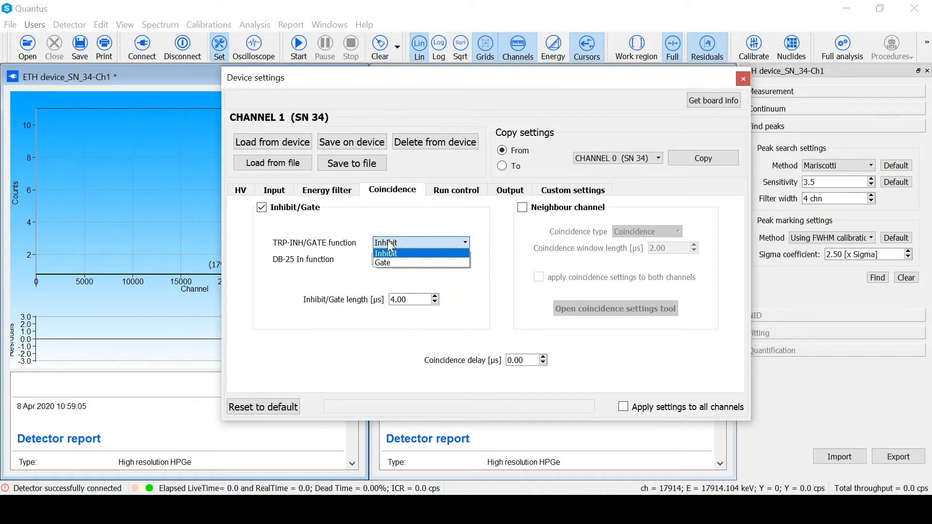
{"action": "left_click", "coordinate": [390, 246]}
{"action": "left_click", "coordinate": [394, 261]}
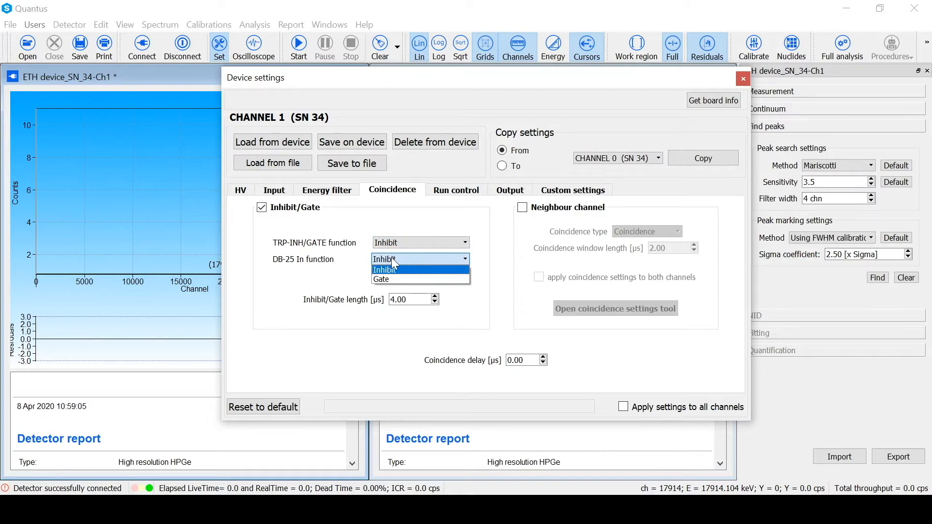
{"action": "left_click", "coordinate": [391, 259]}
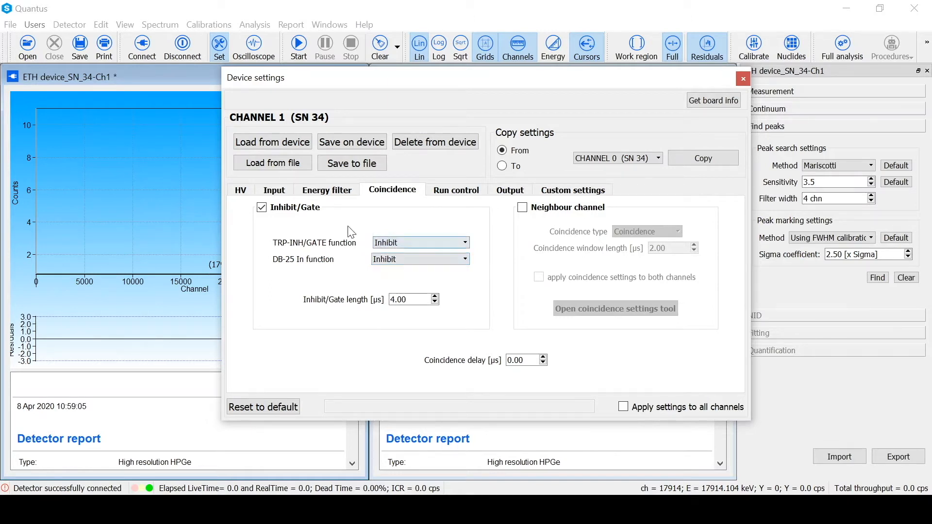
{"action": "left_click", "coordinate": [318, 212]}
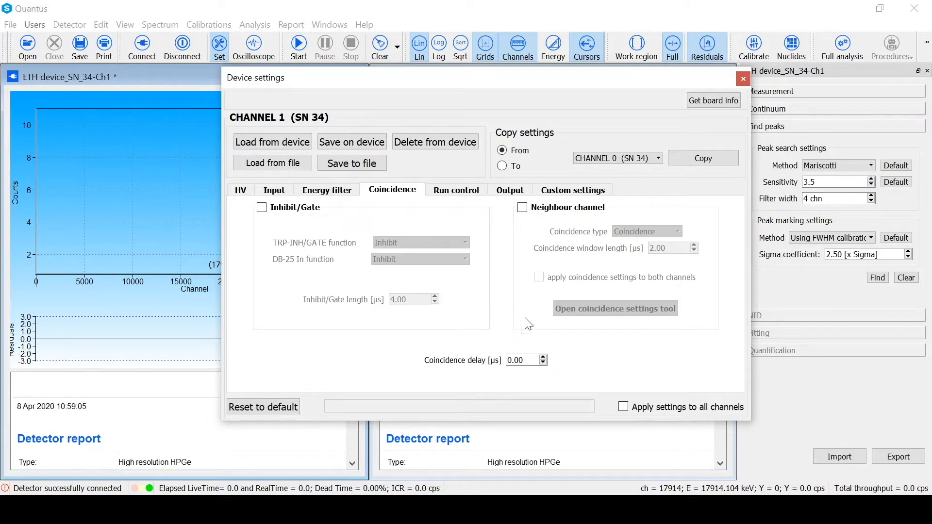
Step: Enable Neighbour channel for channel 1, acknowledge the coincidence window note, and keep the coincidence type as Coincidence
{"action": "left_click", "coordinate": [522, 209]}
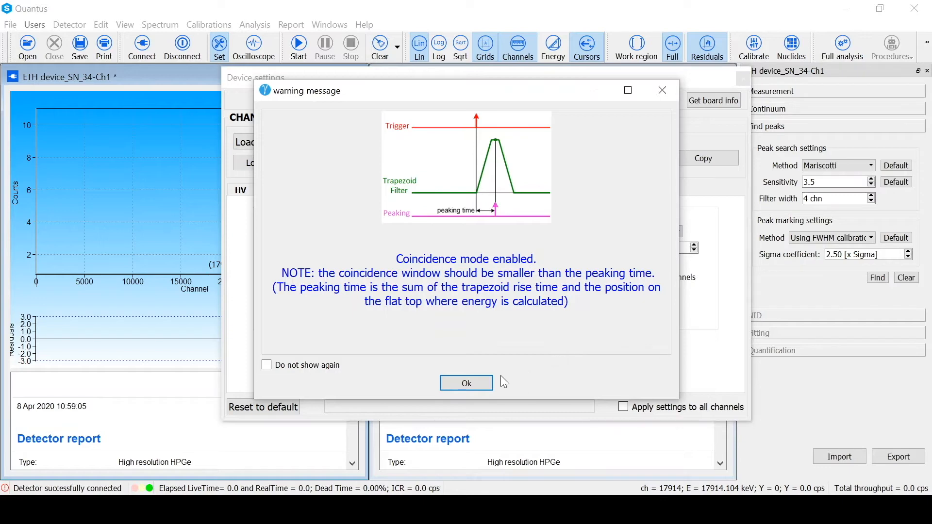
{"action": "left_click", "coordinate": [489, 385]}
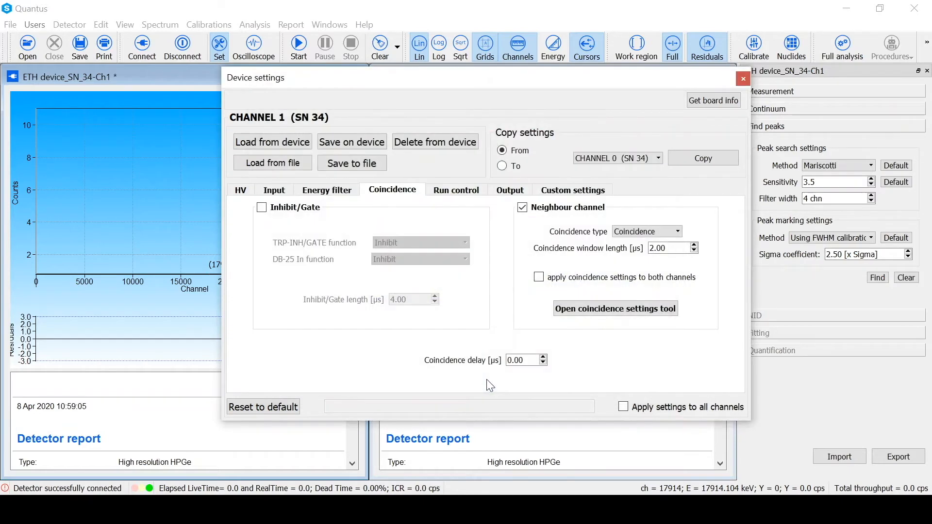
{"action": "left_click", "coordinate": [643, 237]}
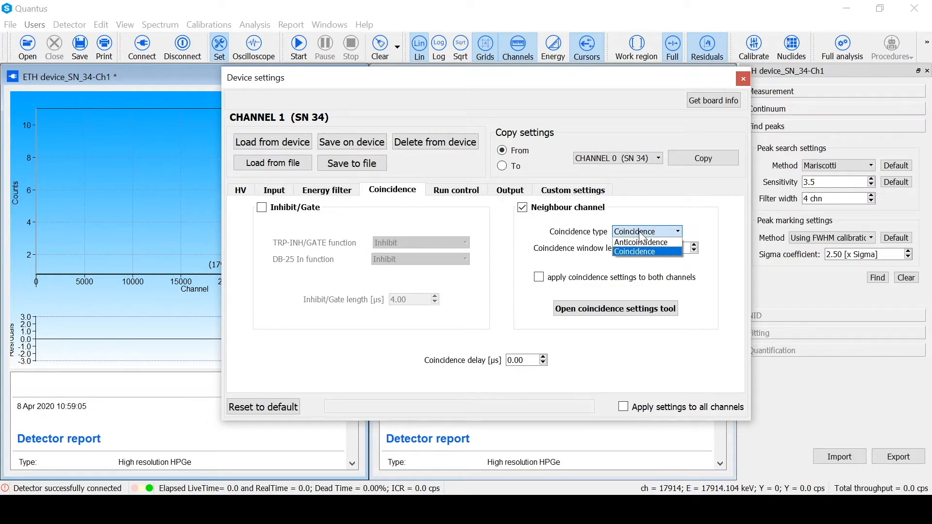
{"action": "left_click", "coordinate": [641, 233]}
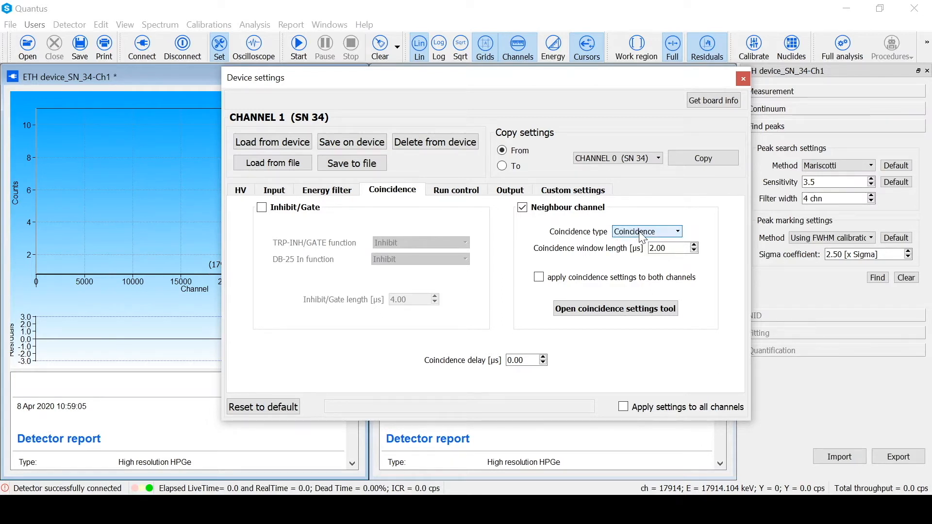
Step: Open the coincidence settings tool, agreeing to enable the DT Plot, with CHANNEL 0 as the reference channel
{"action": "left_click", "coordinate": [633, 315]}
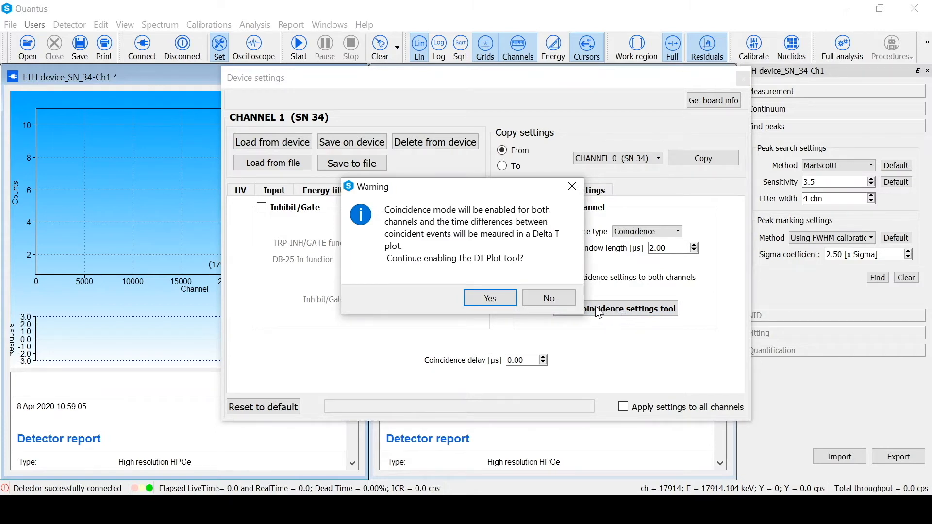
{"action": "left_click", "coordinate": [490, 298]}
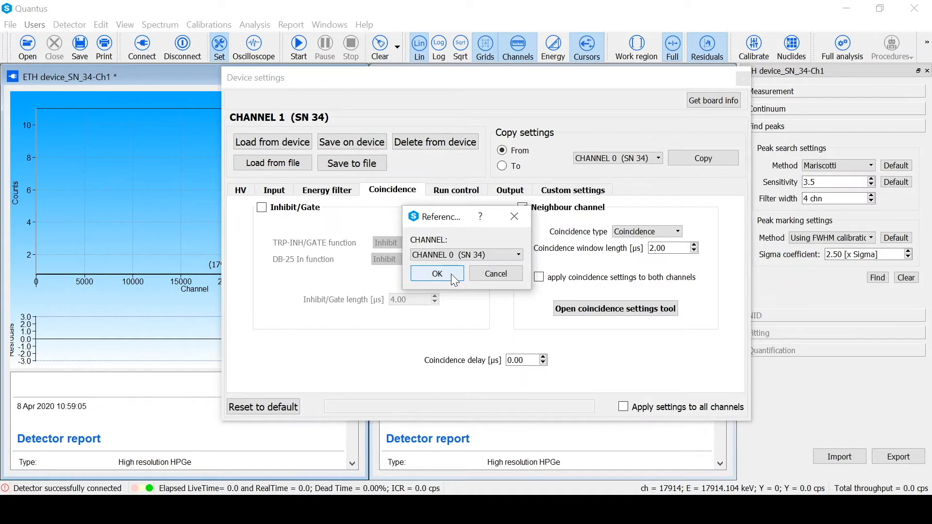
{"action": "left_click", "coordinate": [452, 275]}
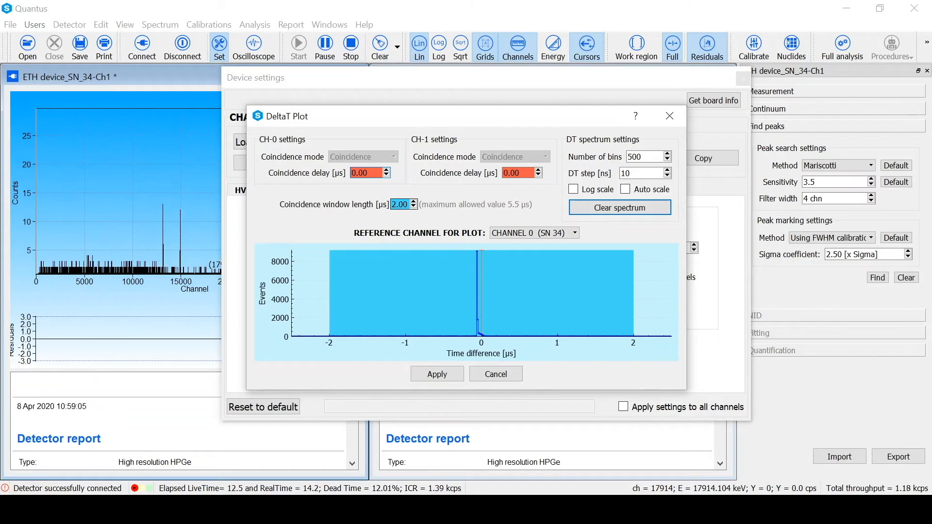
Step: Set the coincidence window length to 1 µs in the DeltaT plot
{"action": "left_click_drag", "start_coordinate": [397, 204], "coordinate": [391, 204]}
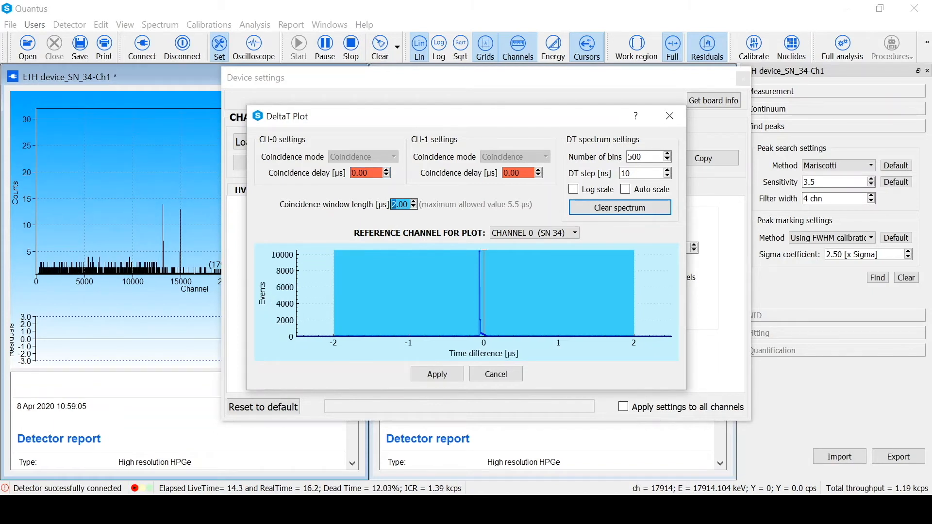
{"action": "type", "text": "1"}
{"action": "key", "text": "Tab"}
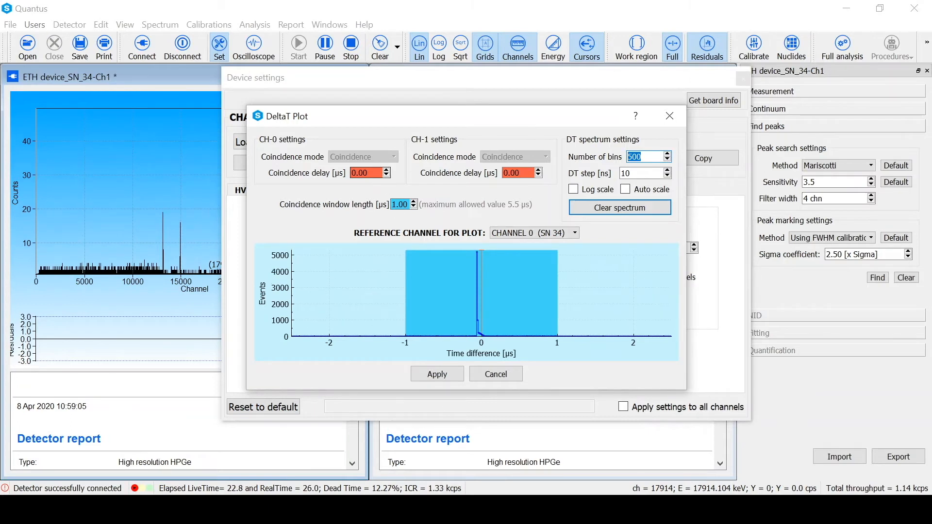
Step: Try a coincidence delay of 1 µs on CH-0 and return it to 0
{"action": "left_click", "coordinate": [350, 173]}
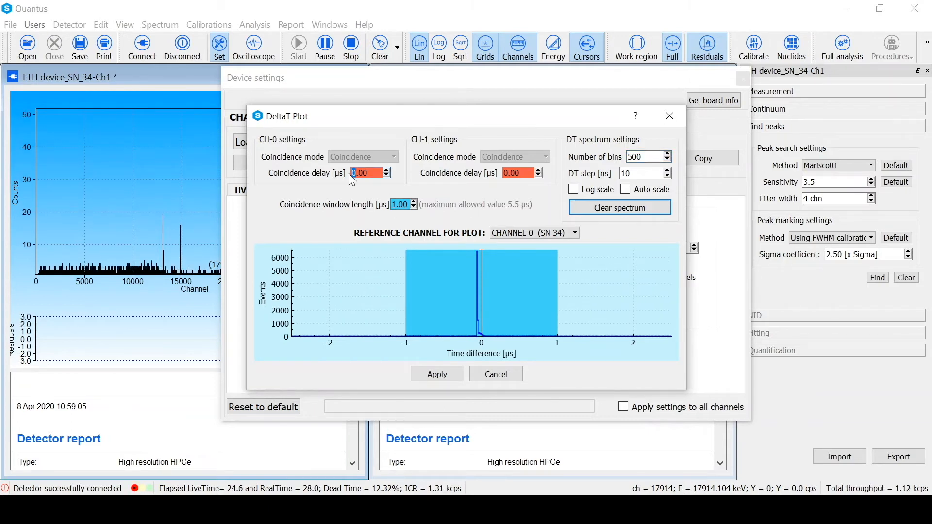
{"action": "type", "text": "1"}
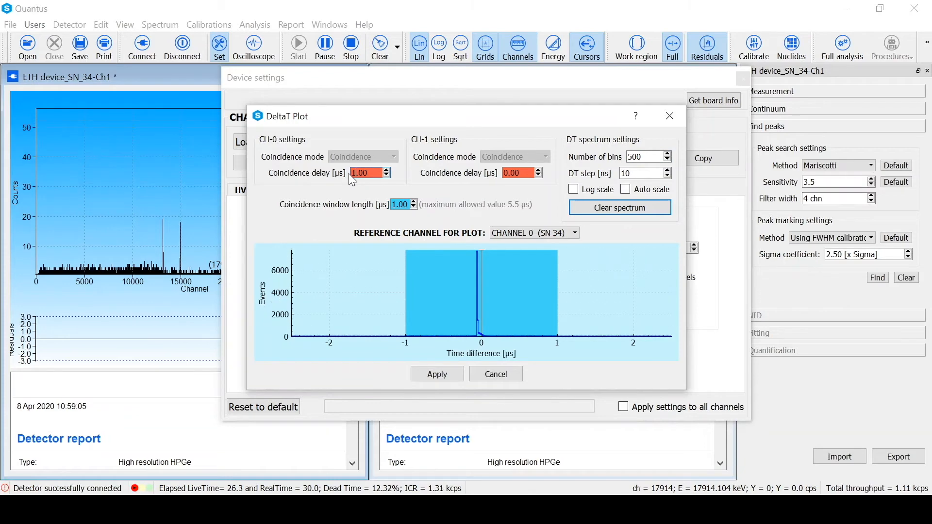
{"action": "key", "text": "Tab"}
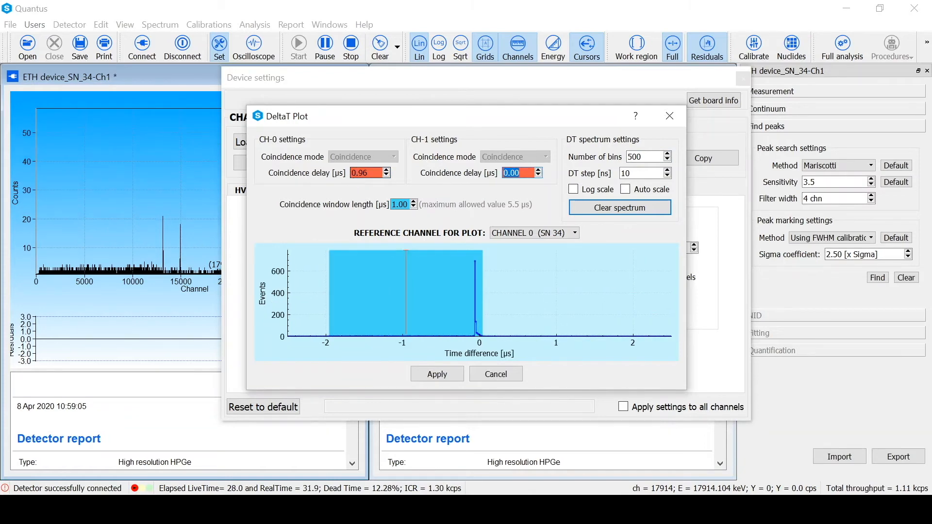
{"action": "key", "text": "shift+Tab"}
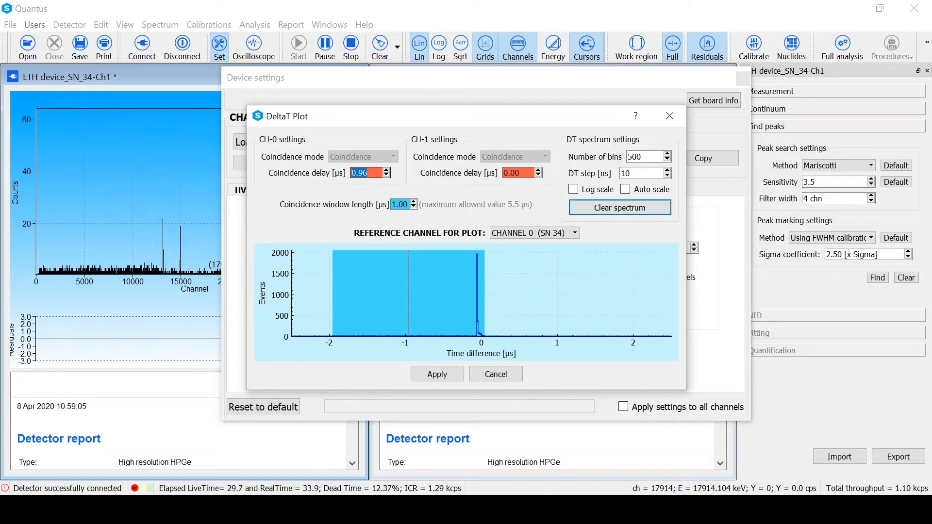
{"action": "type", "text": "00"}
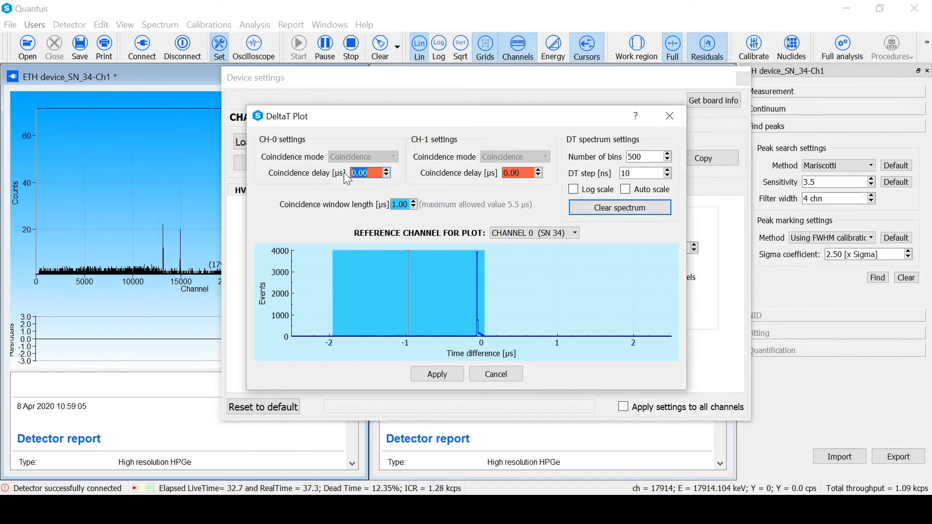
{"action": "key", "text": "Return"}
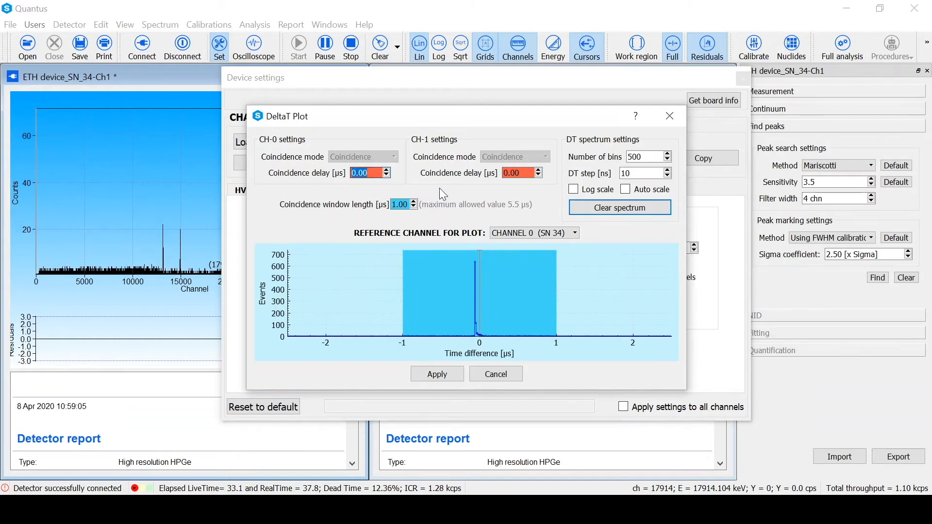
Step: Try a coincidence delay of 1 µs on CH-1 and return it to 0
{"action": "key", "text": "Tab"}
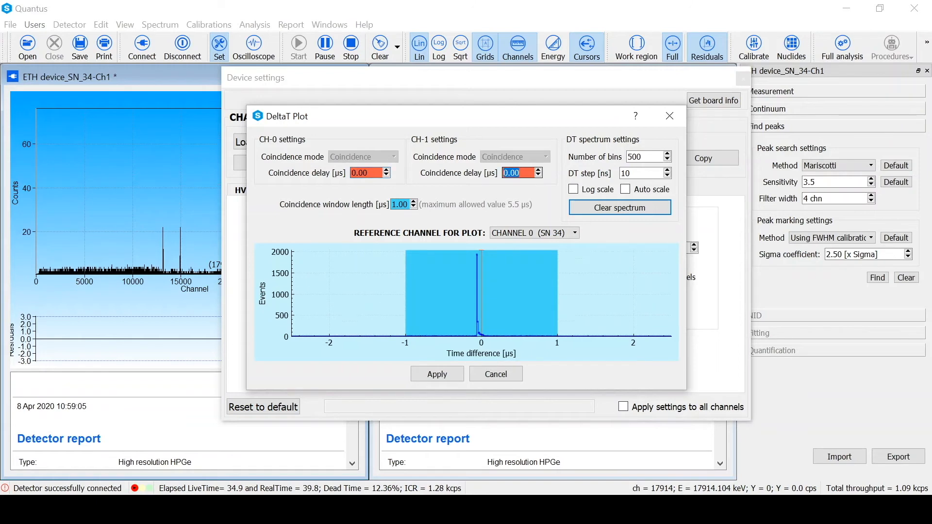
{"action": "type", "text": "1"}
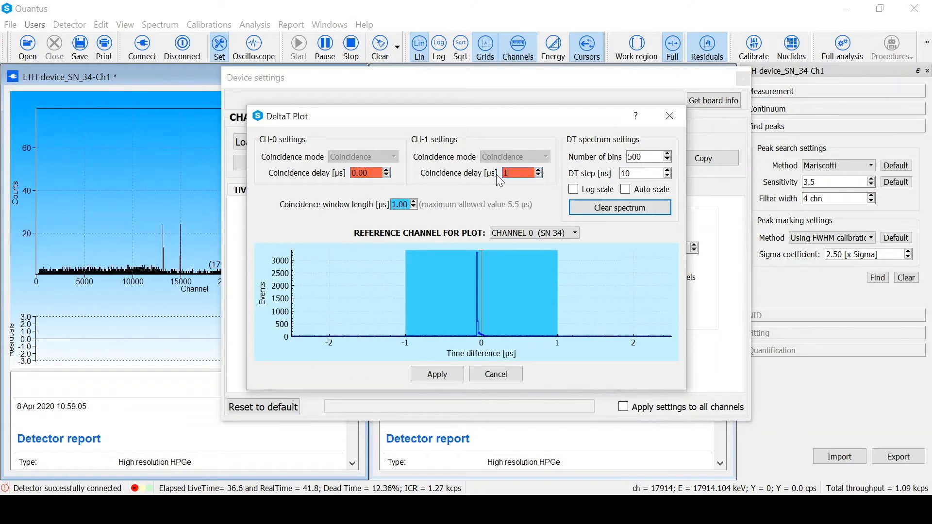
{"action": "key", "text": "Tab"}
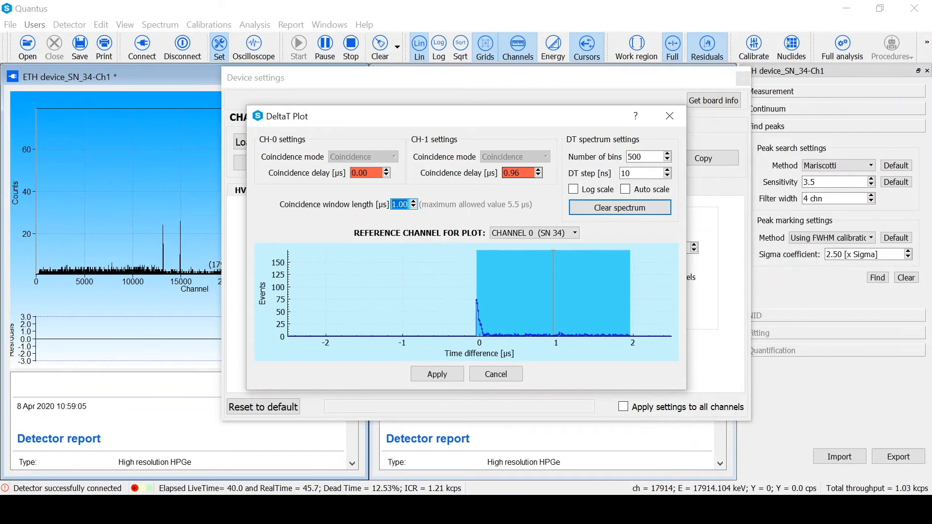
{"action": "double_click", "coordinate": [514, 173]}
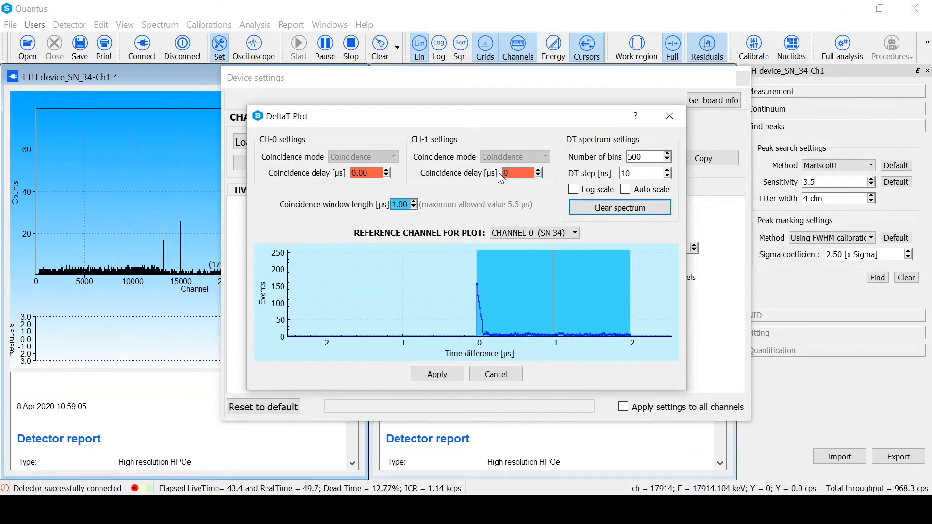
{"action": "type", "text": "0"}
{"action": "key", "text": "Tab"}
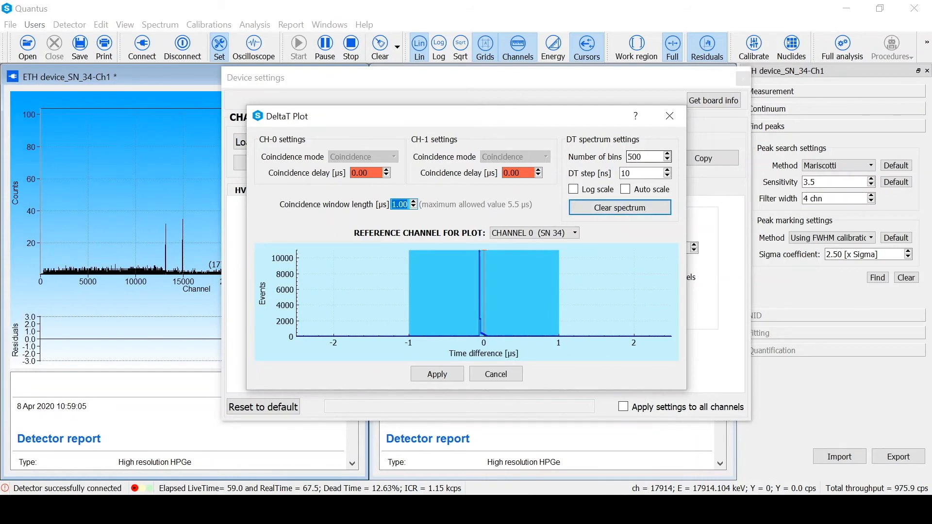
Step: Try 1000 bins for the DT spectrum and set the number of bins back to 500
{"action": "left_click", "coordinate": [629, 157]}
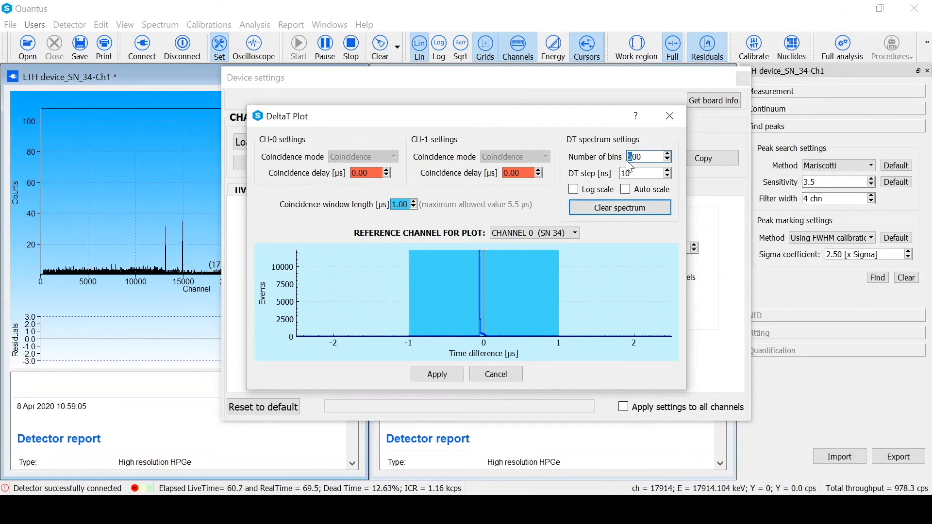
{"action": "type", "text": "10"}
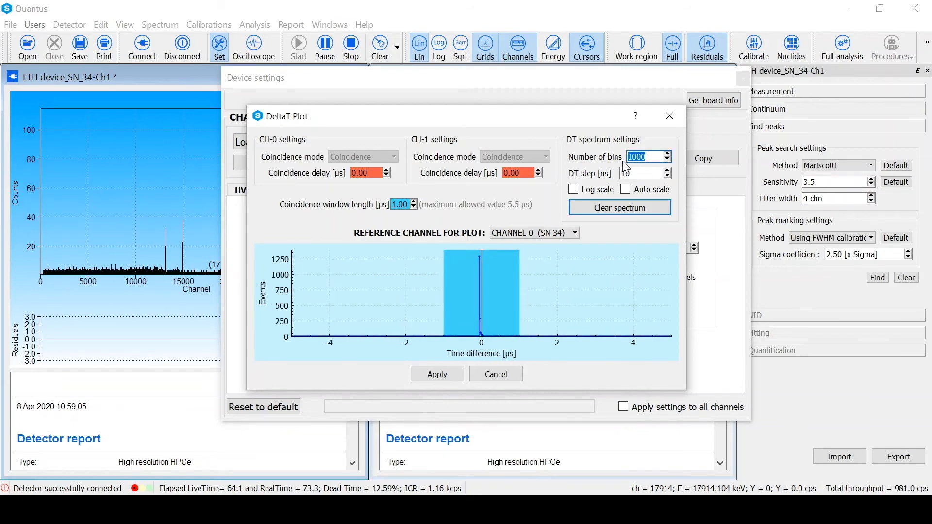
{"action": "left_click", "coordinate": [636, 157]}
{"action": "double_click", "coordinate": [636, 157]}
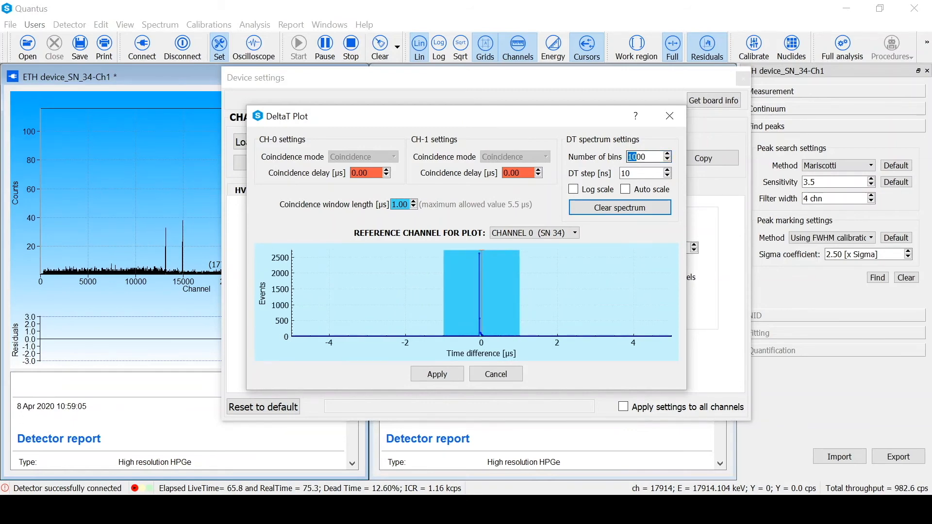
{"action": "type", "text": "500"}
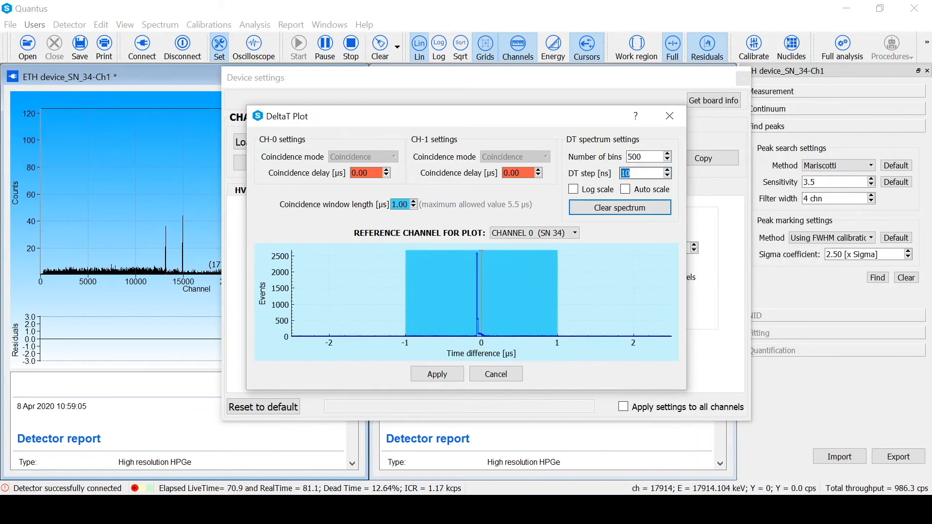
Step: Try a DT step of 20 ns for the DT spectrum and set it back to 10 ns
{"action": "type", "text": "20"}
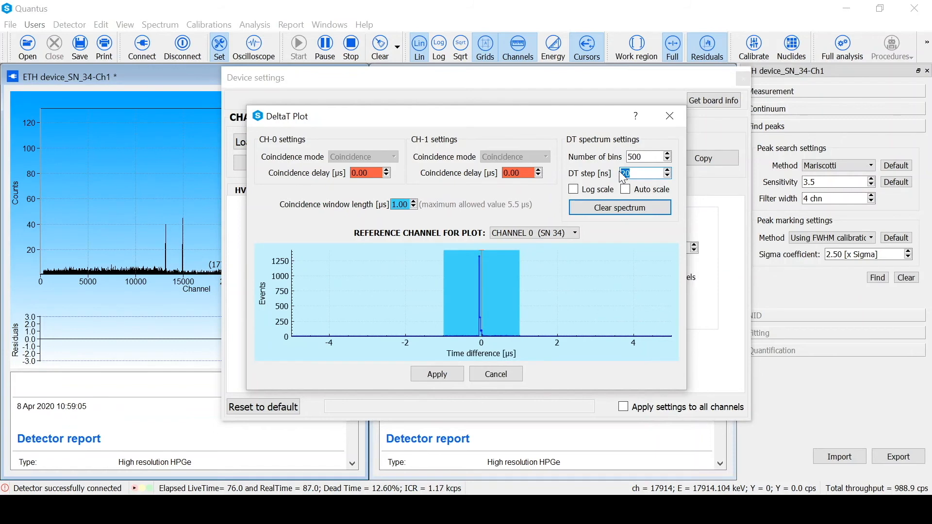
{"action": "type", "text": "1"}
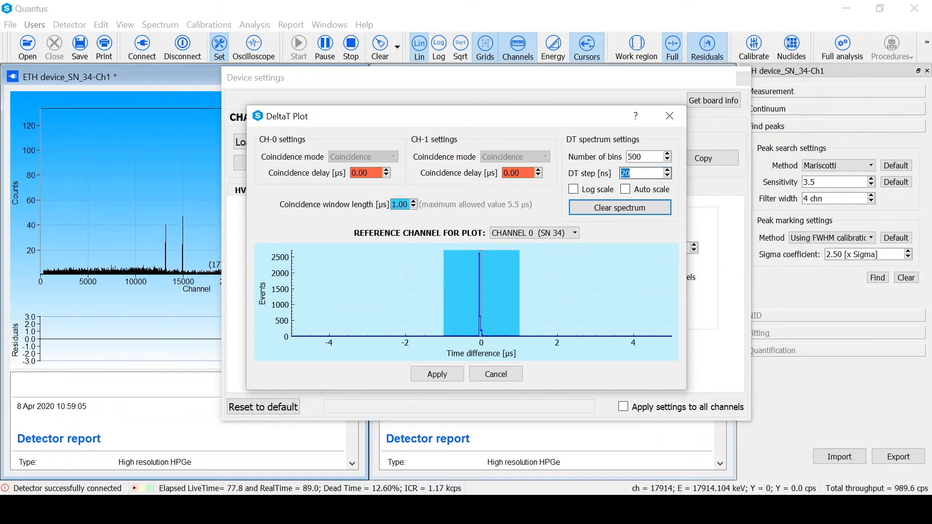
{"action": "type", "text": "0"}
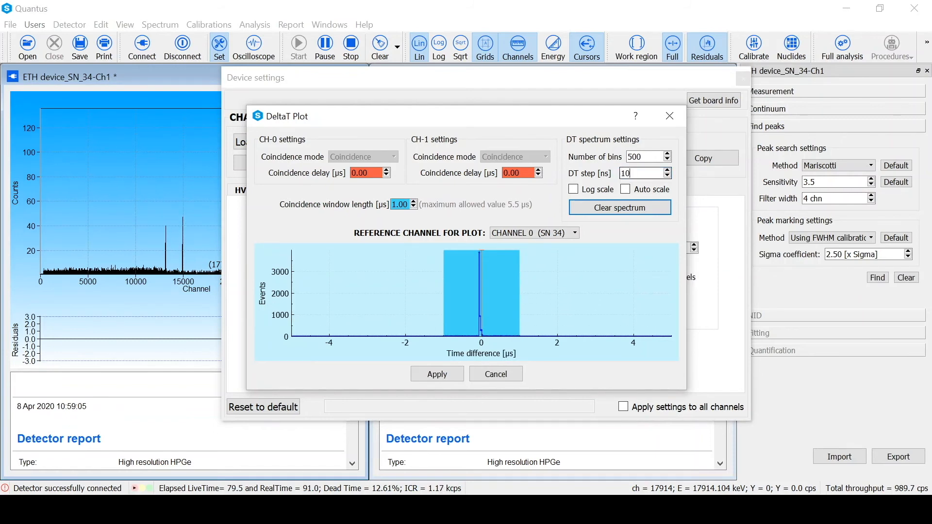
{"action": "key", "text": "Return"}
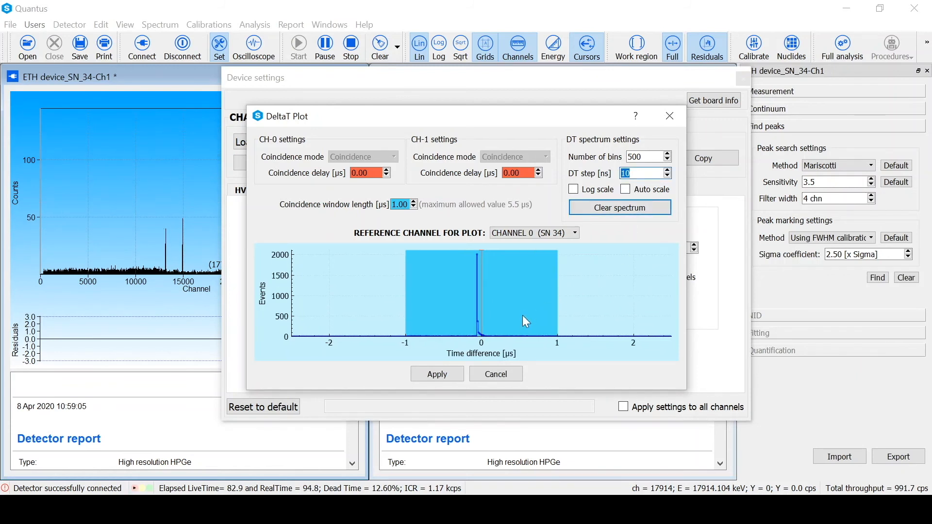
Step: Apply the DeltaT plot's coincidence settings, then close the device settings and start the acquisition
{"action": "left_click", "coordinate": [451, 377]}
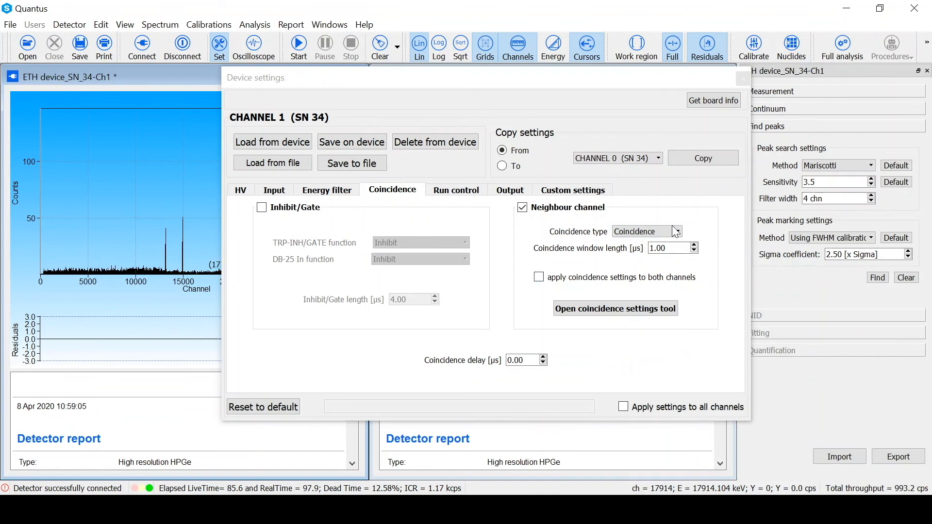
{"action": "left_click", "coordinate": [743, 78]}
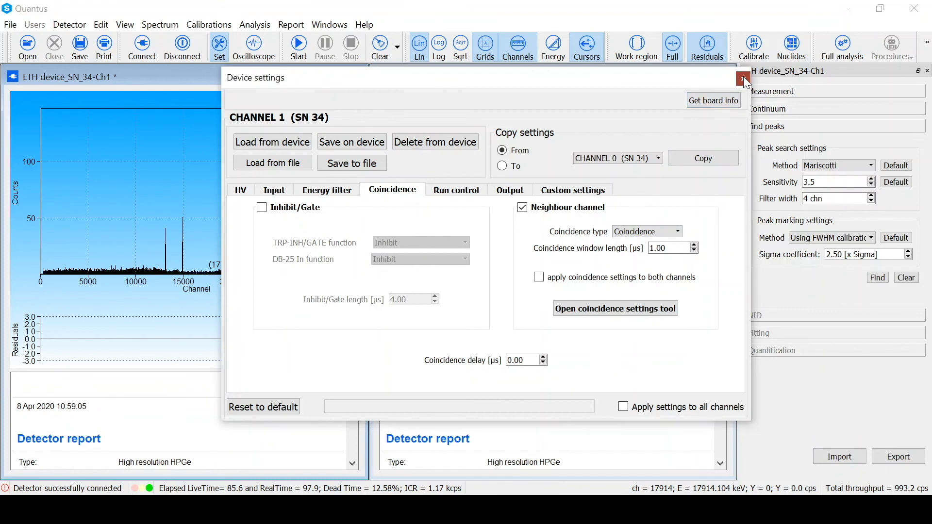
{"action": "left_click", "coordinate": [300, 52]}
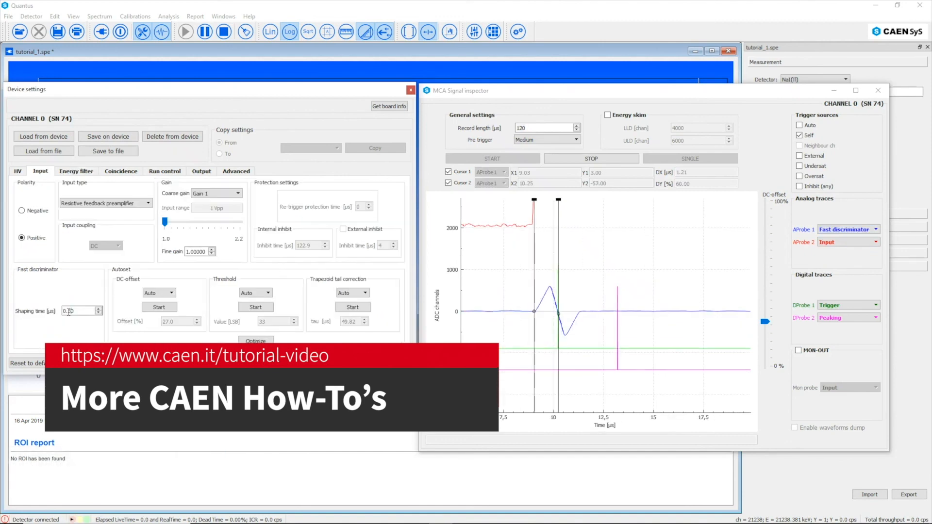
{"action": "double_click", "coordinate": [69, 311]}
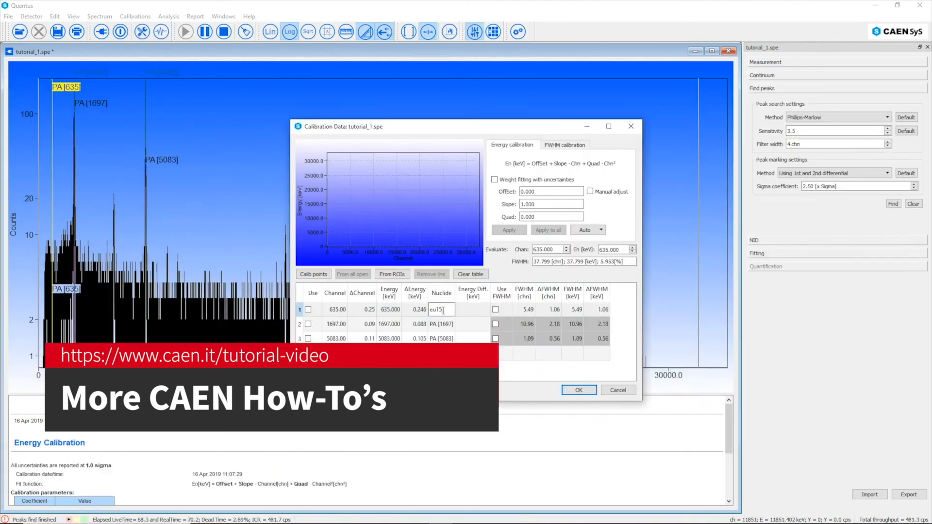
Step: Enter eu152 as the nuclide for the channel 635 point in the calibration table
{"action": "type", "text": "2"}
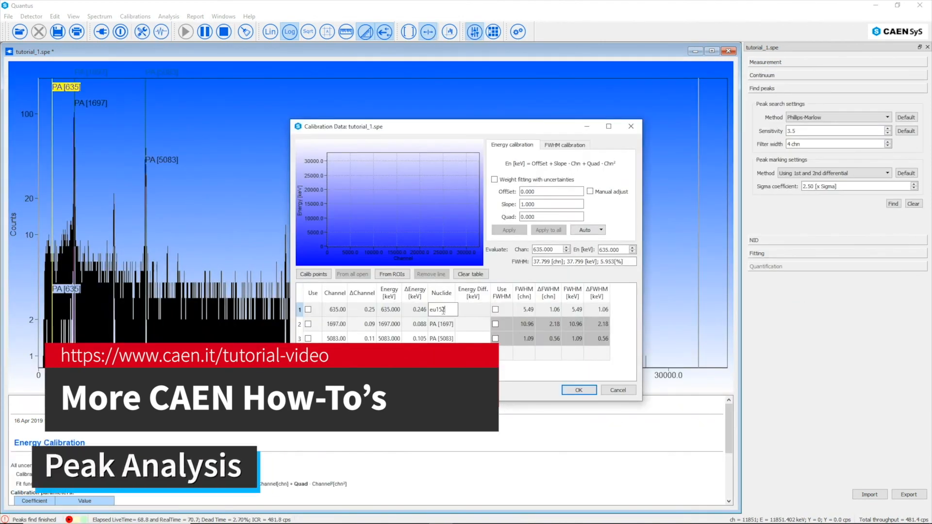
{"action": "key", "text": "Return"}
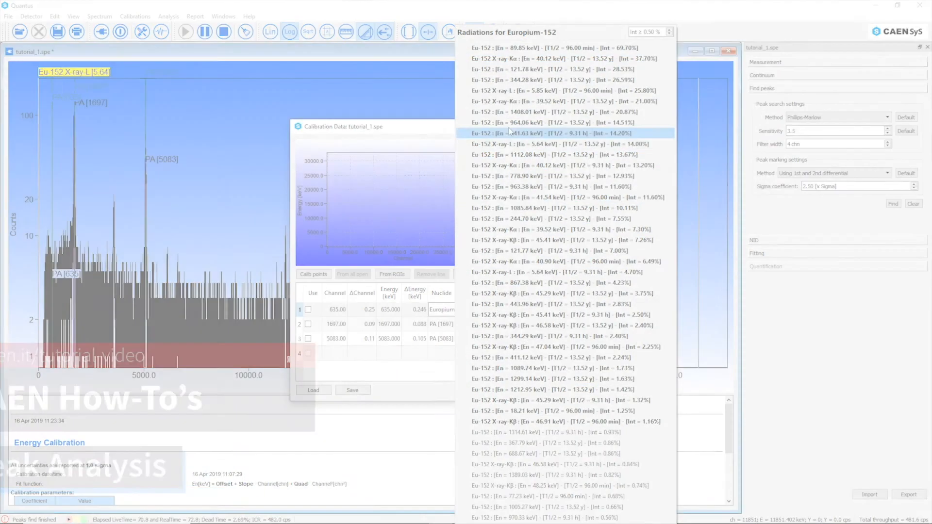